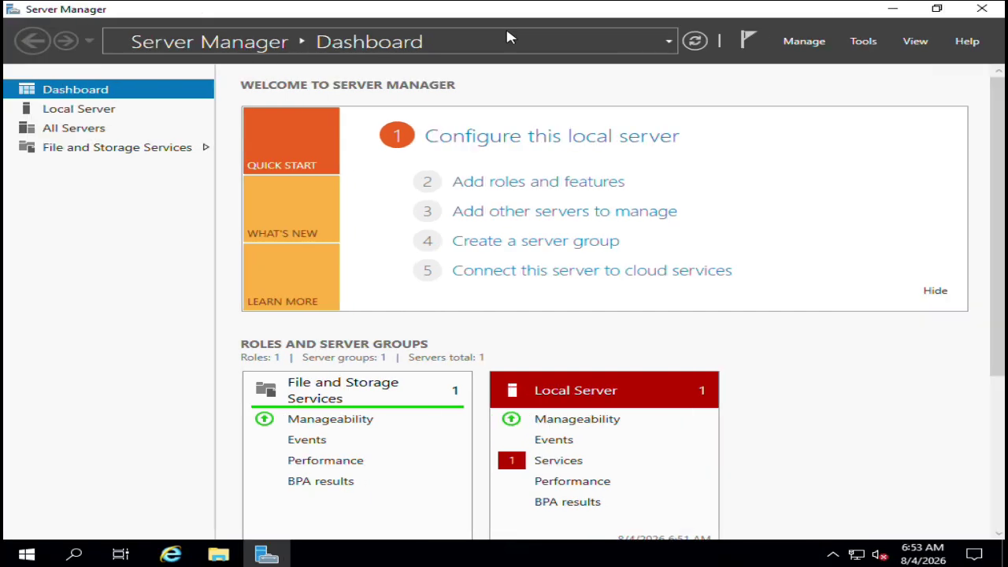
Step: Change the local server's computer name to DC01 and accept the restart notice
{"action": "left_click", "coordinate": [107, 114]}
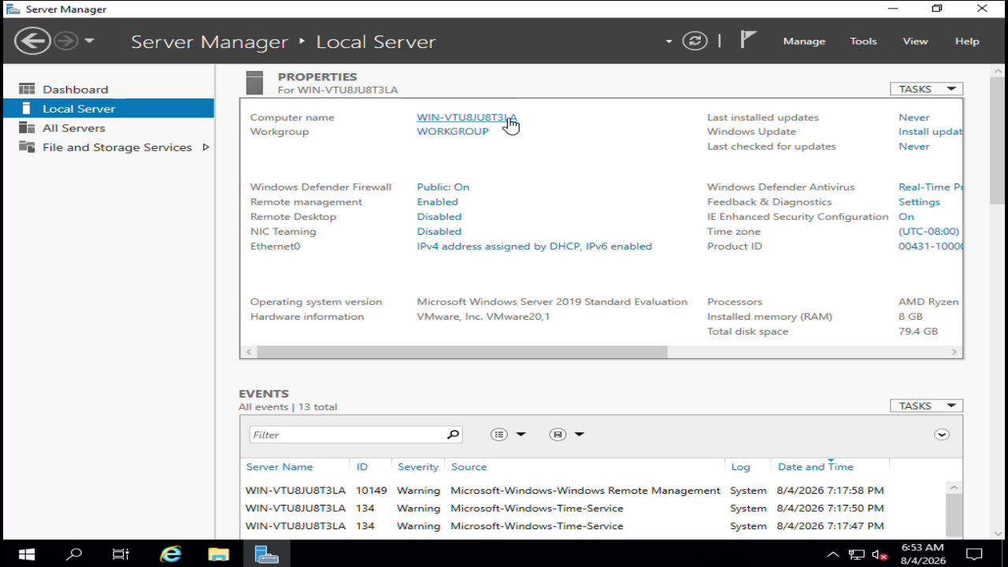
{"action": "left_click", "coordinate": [511, 124]}
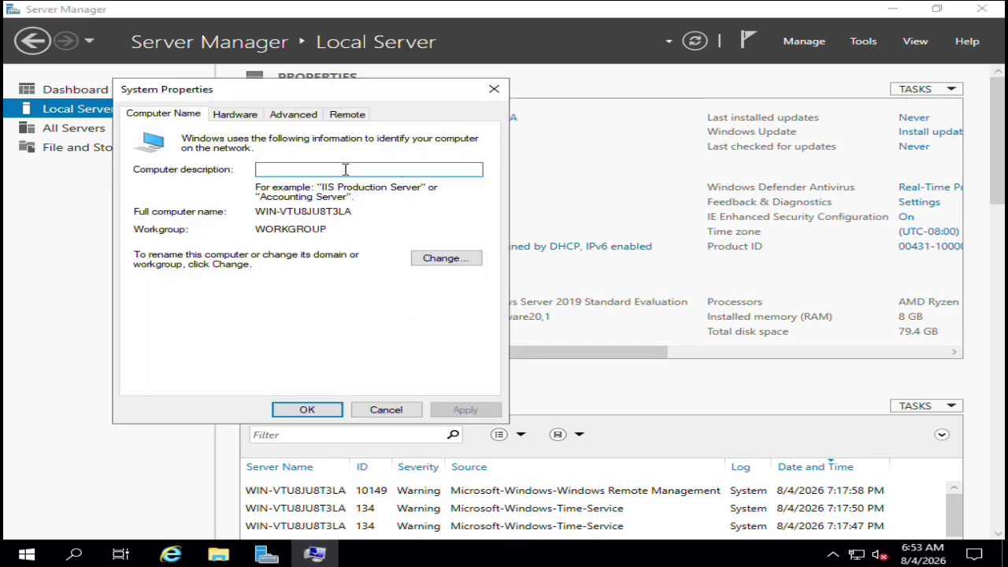
{"action": "left_click", "coordinate": [447, 259]}
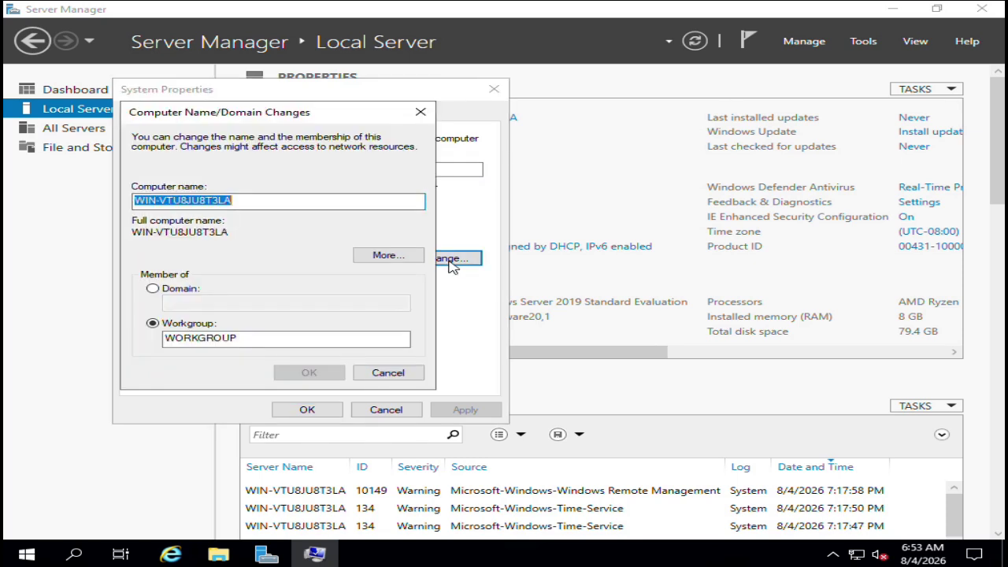
{"action": "key", "text": "BackSpace"}
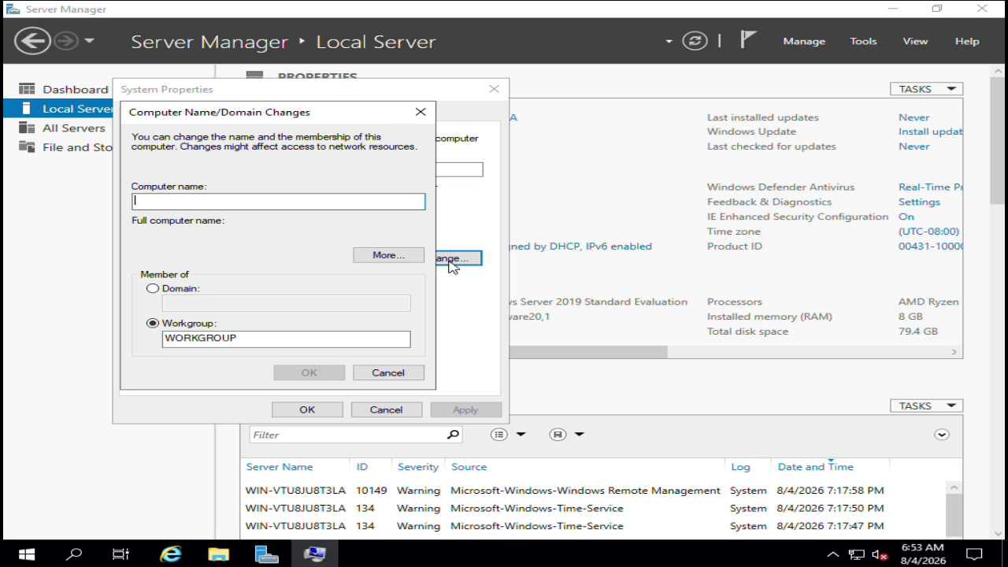
{"action": "type", "text": "D"}
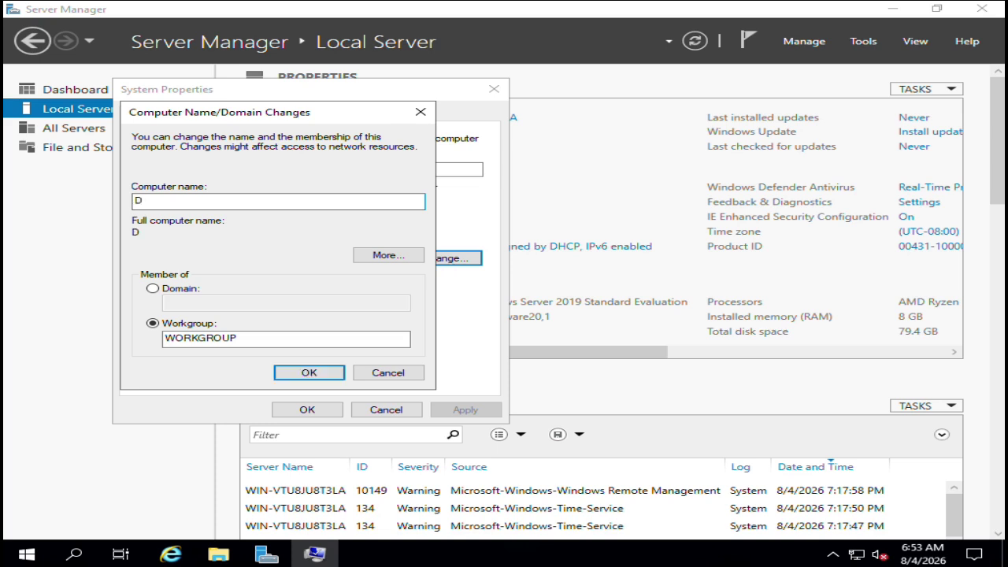
{"action": "type", "text": "C01"}
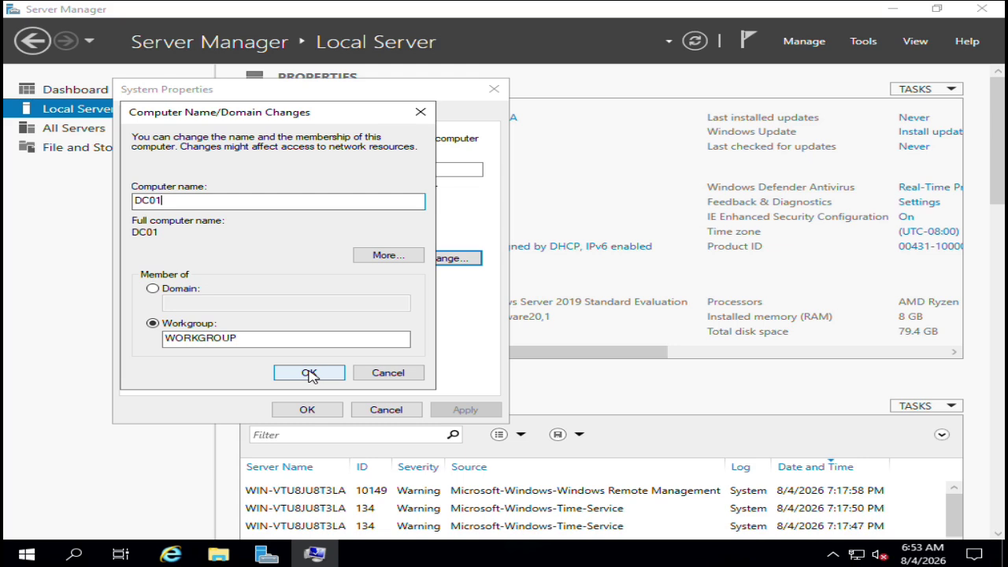
{"action": "left_click", "coordinate": [310, 375]}
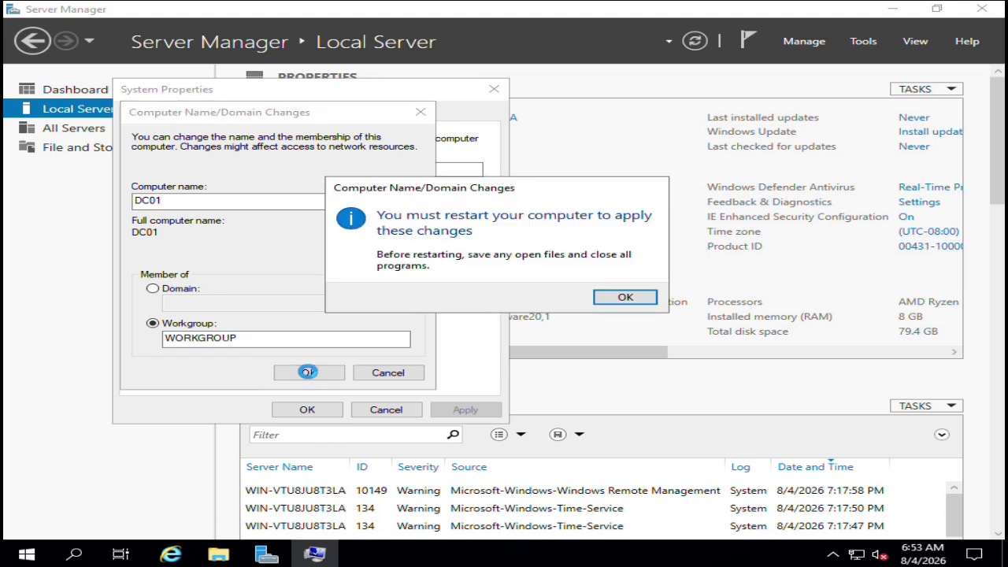
{"action": "left_click", "coordinate": [626, 298]}
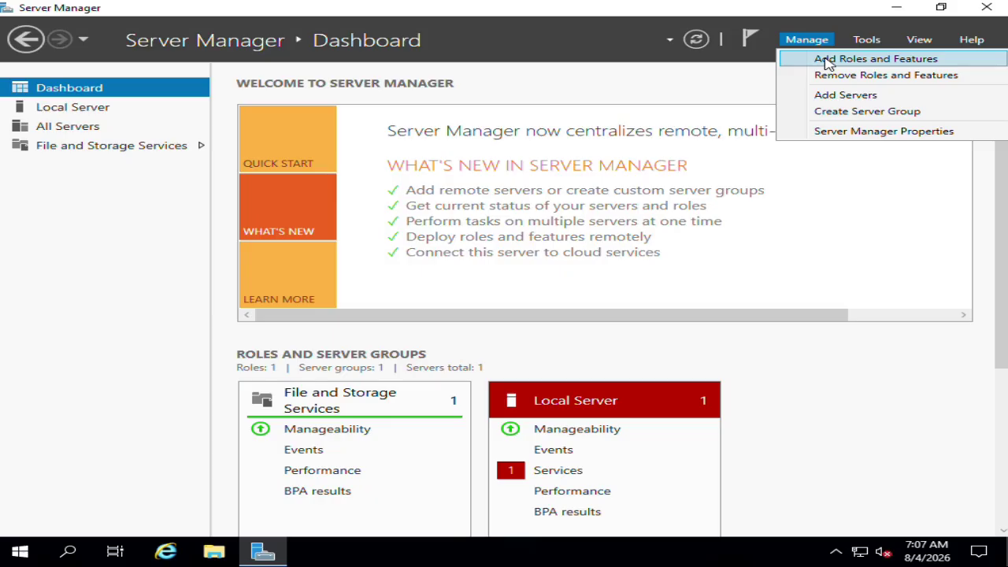
Step: Add the Active Directory Domain Services role and close the finished installation wizard
{"action": "left_click", "coordinate": [828, 61]}
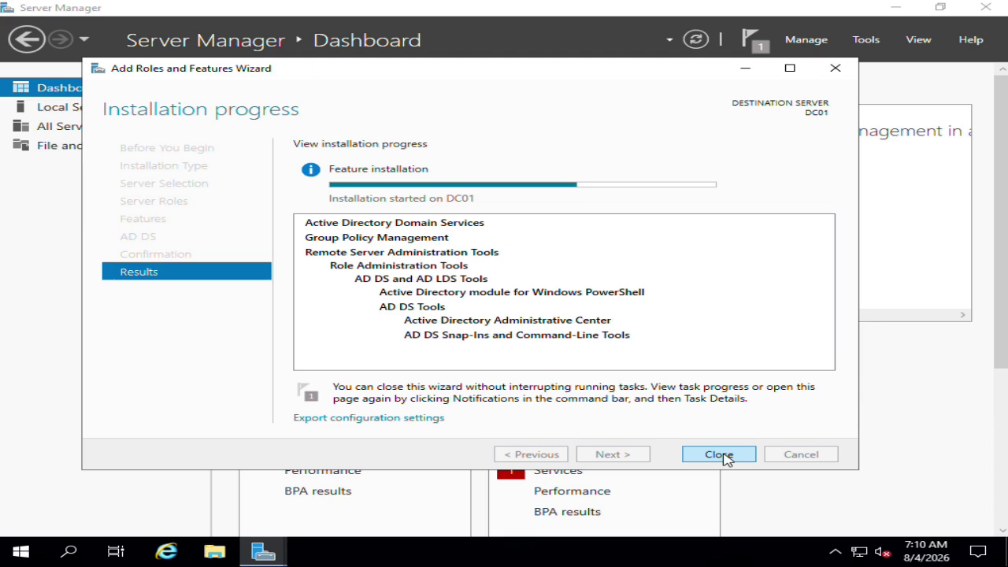
{"action": "left_click", "coordinate": [719, 455]}
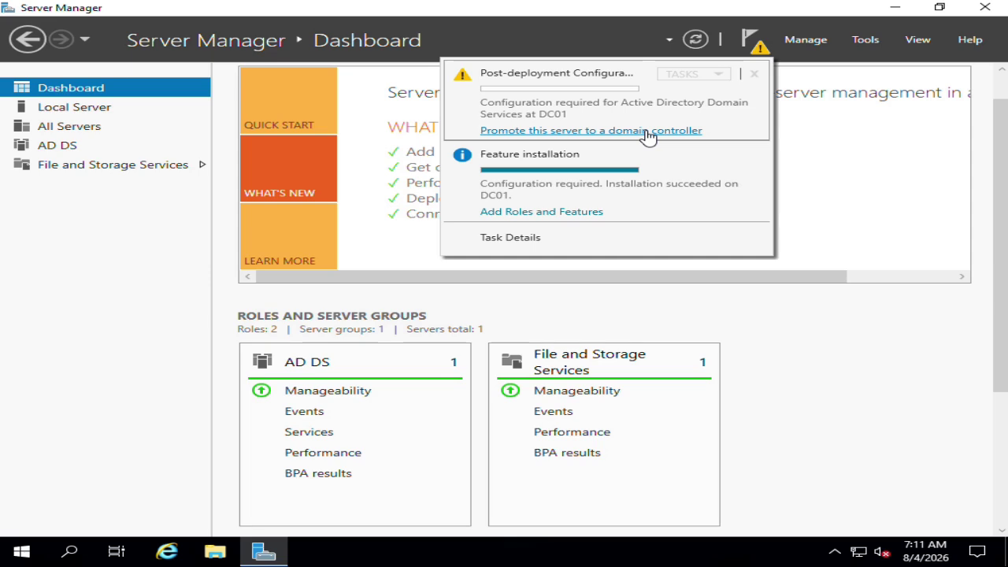
Step: Promote DC01 to a domain controller for a new forest practicallab.local and dismiss the sign-out warning
{"action": "left_click", "coordinate": [648, 131]}
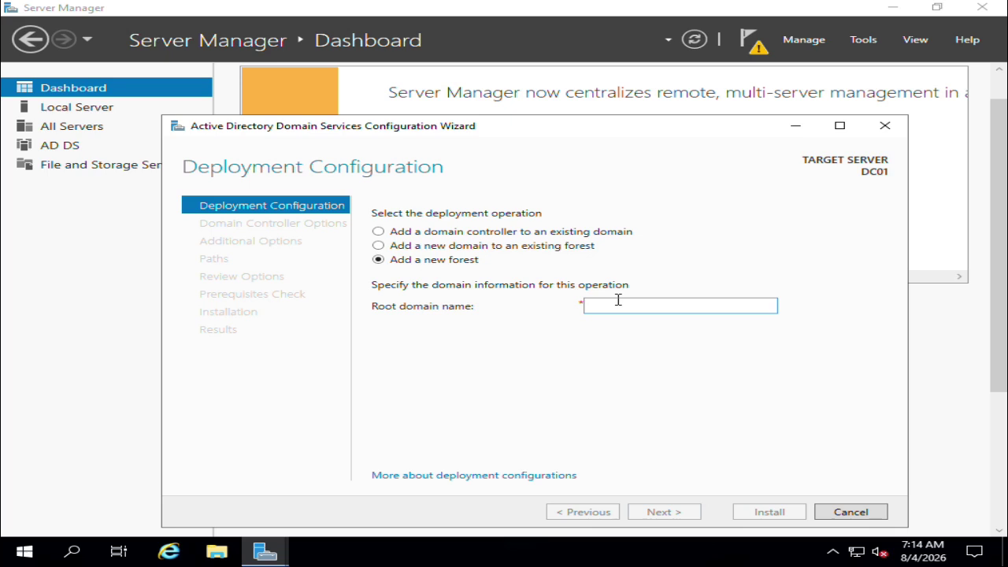
{"action": "type", "text": "p"}
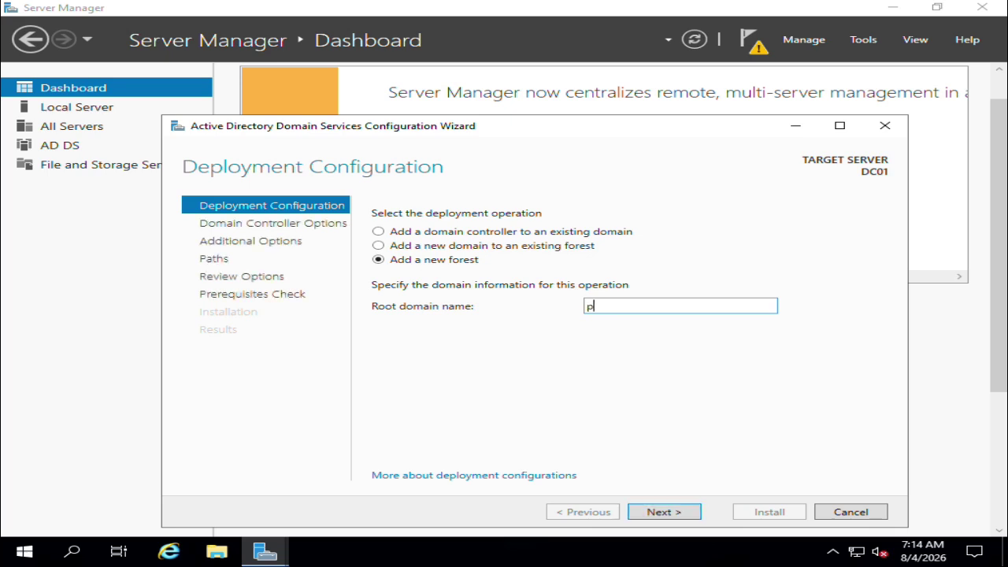
{"action": "type", "text": "racticallab.lo"}
{"action": "type", "text": "l"}
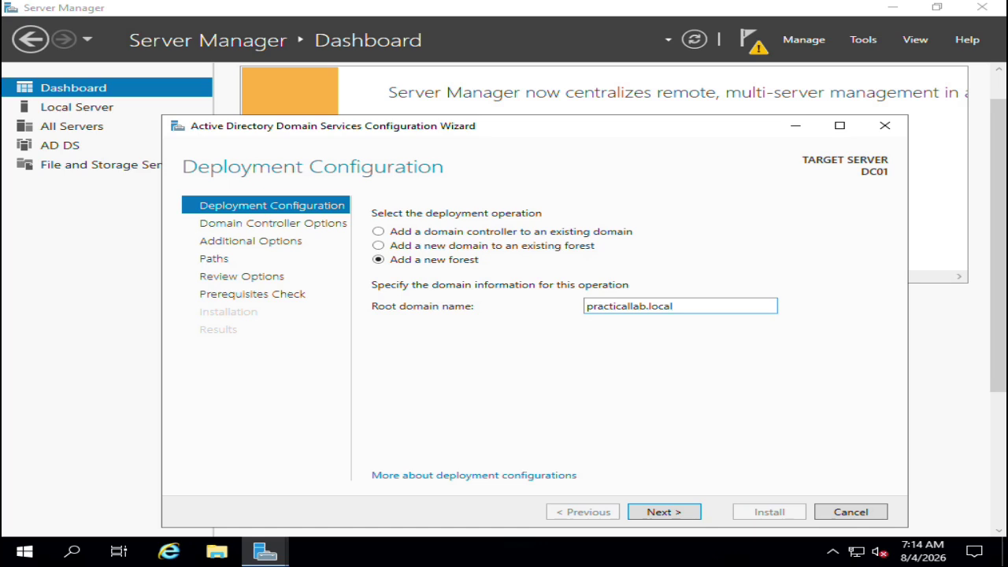
{"action": "left_click", "coordinate": [666, 513]}
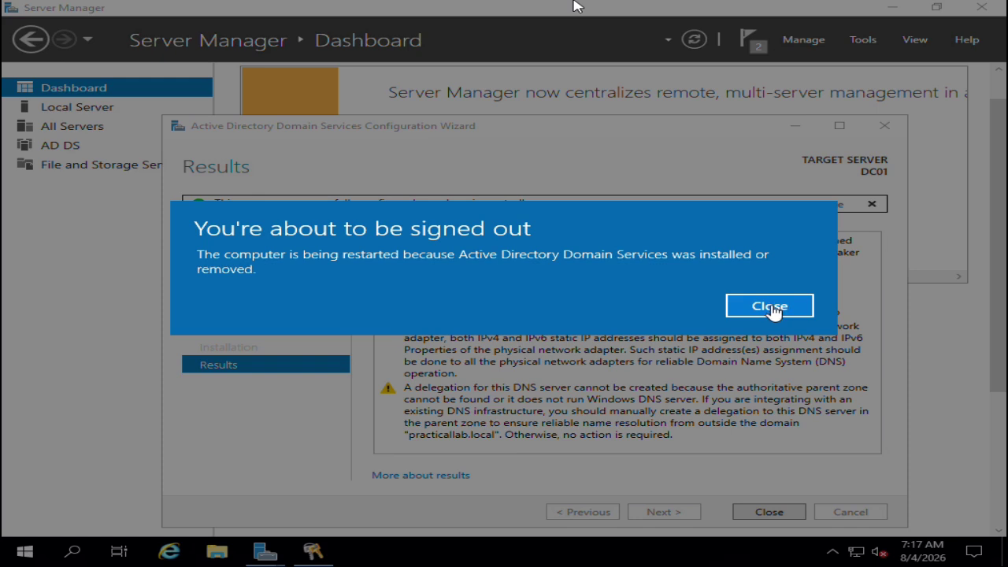
{"action": "left_click", "coordinate": [774, 310]}
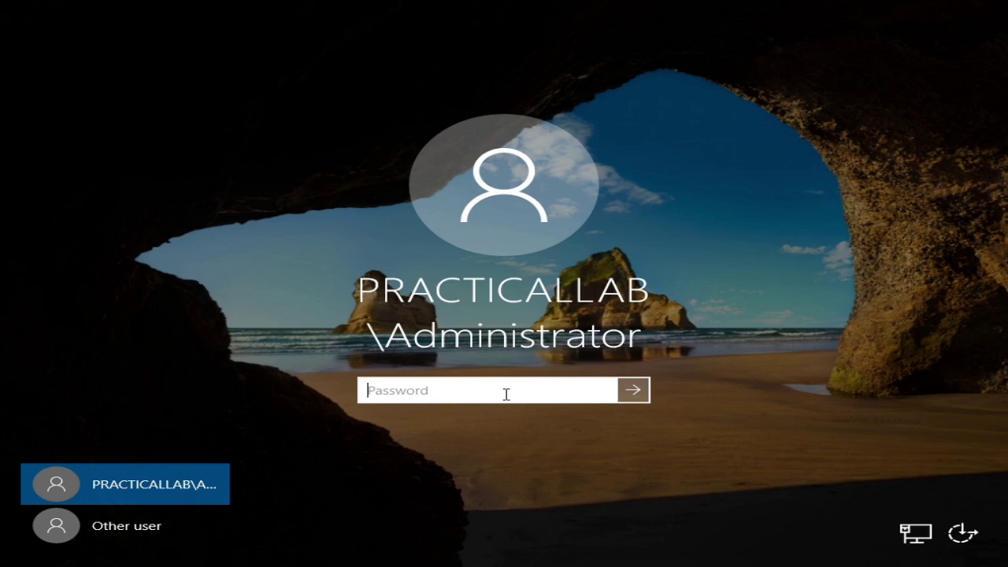
Step: Enter the domain administrator's password to sign in to PRACTICALLAB
{"action": "type", "text": "Passw0rd"}
{"action": "key", "text": "Return"}
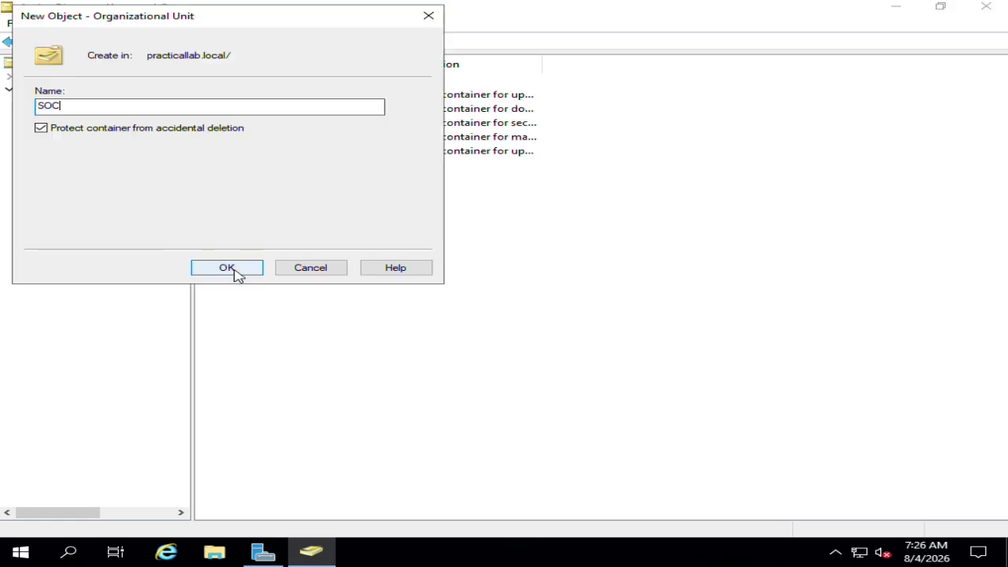
Step: Create the SOC organizational unit and show the practicallab.local domain's containers and OUs
{"action": "left_click", "coordinate": [235, 275]}
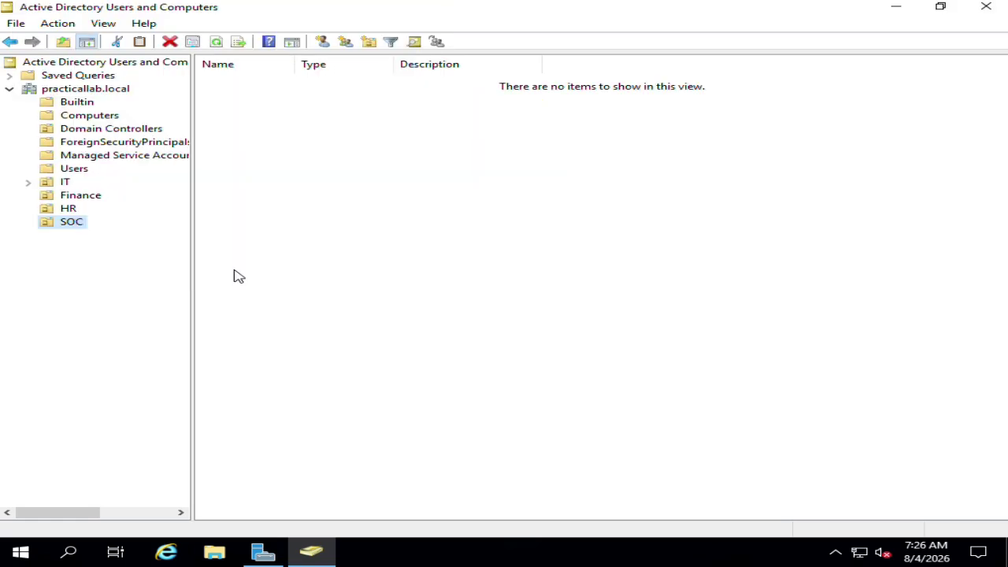
{"action": "left_click", "coordinate": [77, 89]}
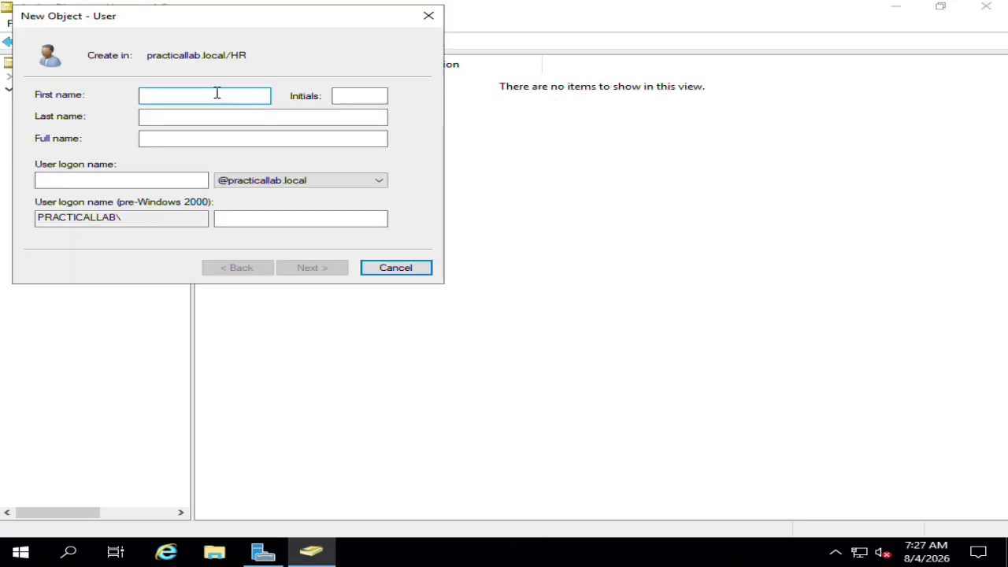
Step: Fill in the new HR user's first name, last name and user logon name
{"action": "left_click", "coordinate": [207, 121]}
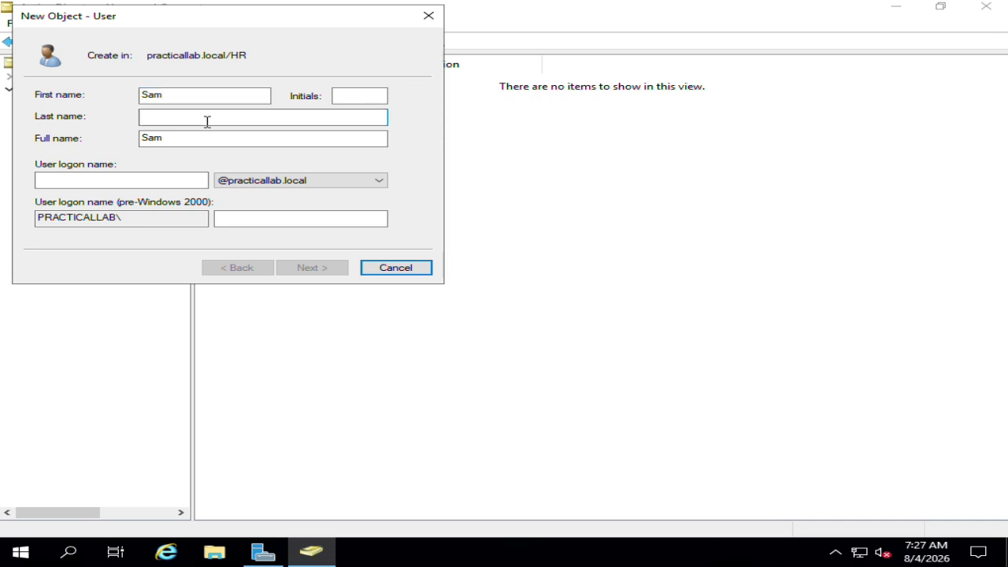
{"action": "left_click", "coordinate": [116, 179]}
{"action": "type", "text": "sam"}
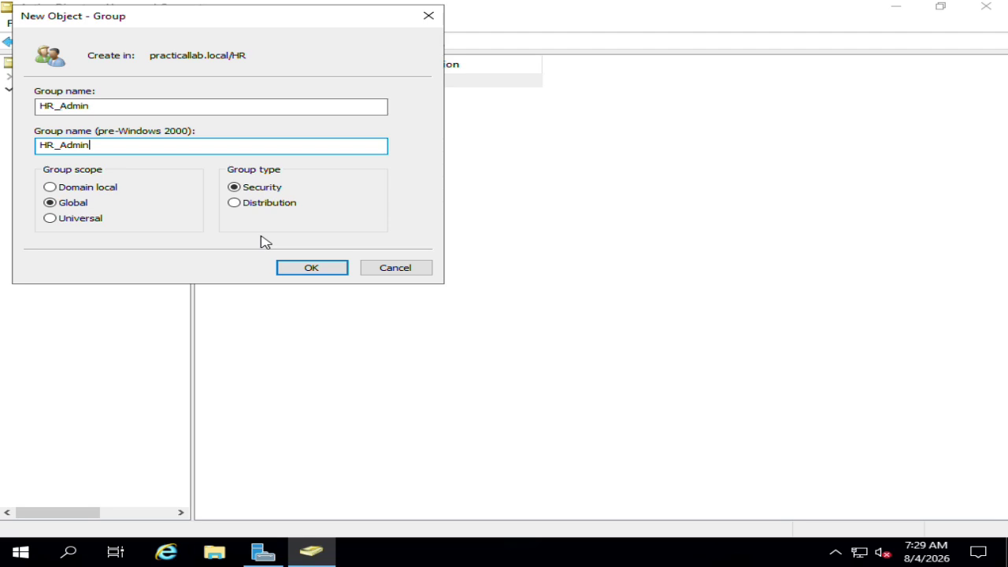
Step: Confirm creation of the HR_Admin global security group in the HR unit
{"action": "left_click", "coordinate": [309, 270]}
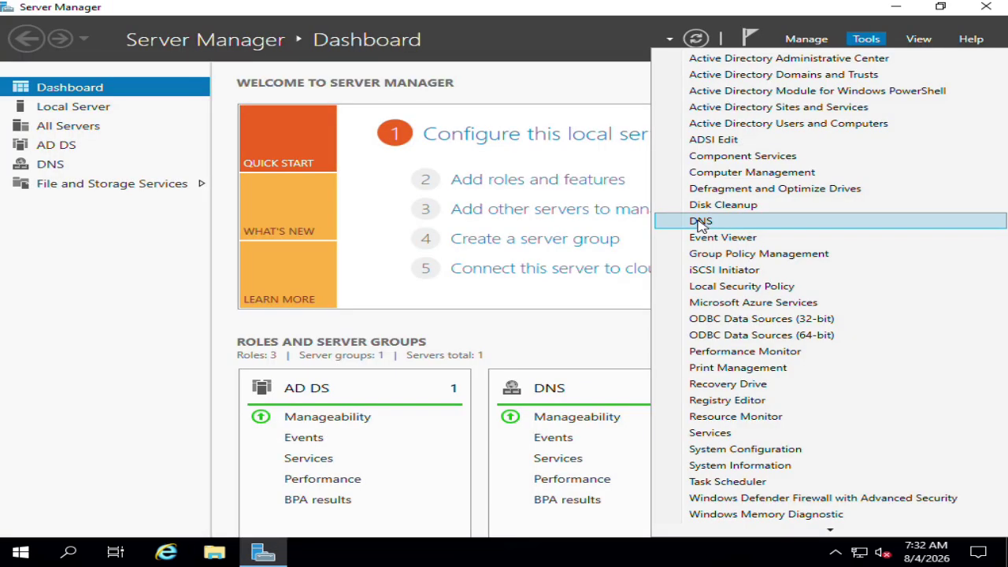
Step: Open DNS Manager to view the practicallab.local zone records, then bring up Windows search
{"action": "left_click", "coordinate": [700, 223]}
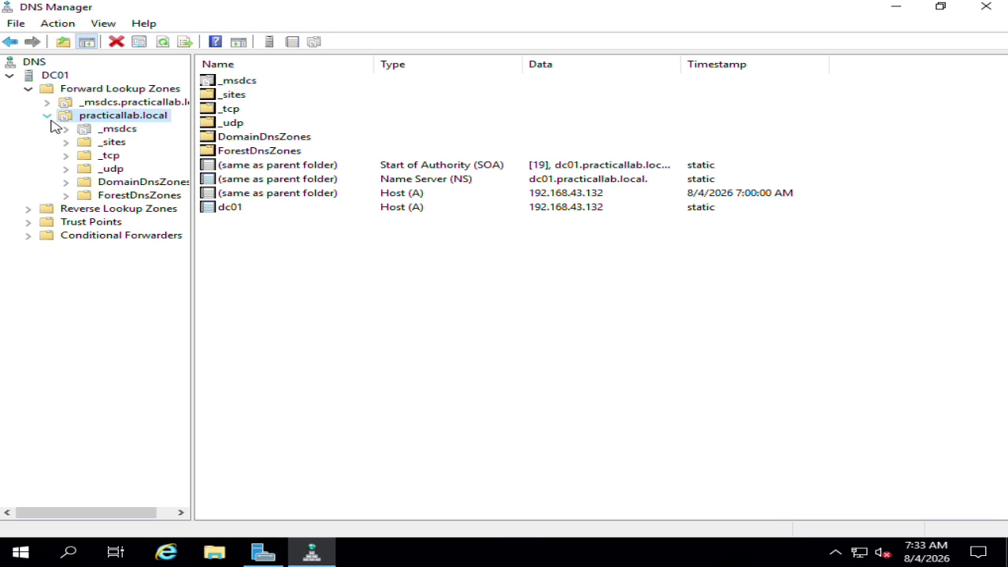
{"action": "left_click", "coordinate": [69, 552]}
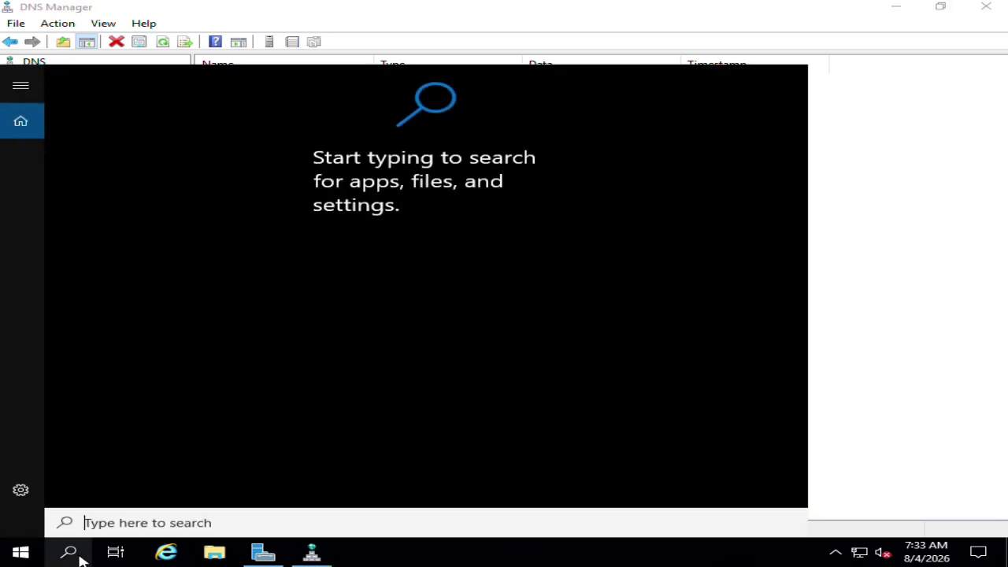
Step: Search for 'event' and launch Event Viewer from the best match
{"action": "type", "text": "e"}
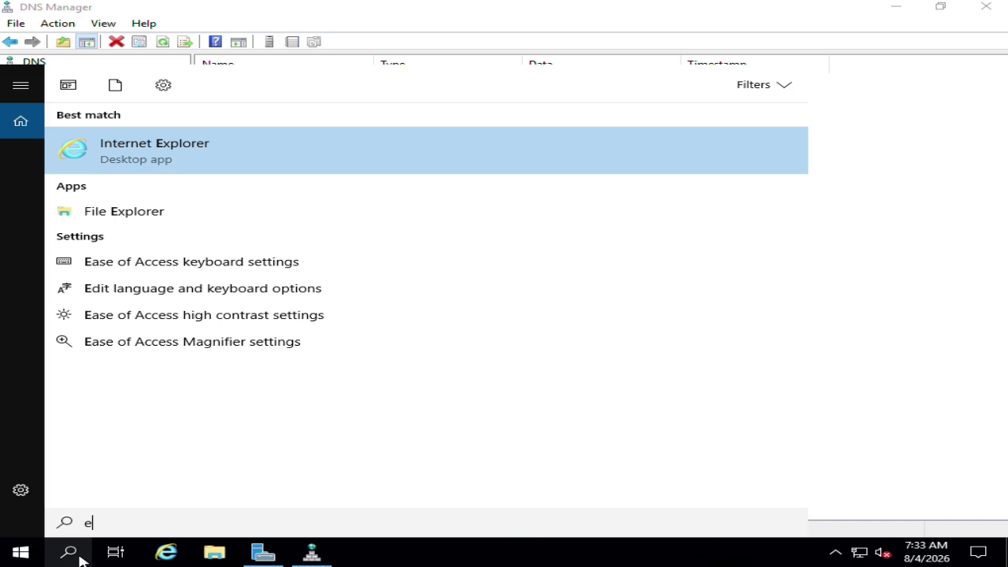
{"action": "type", "text": "vent"}
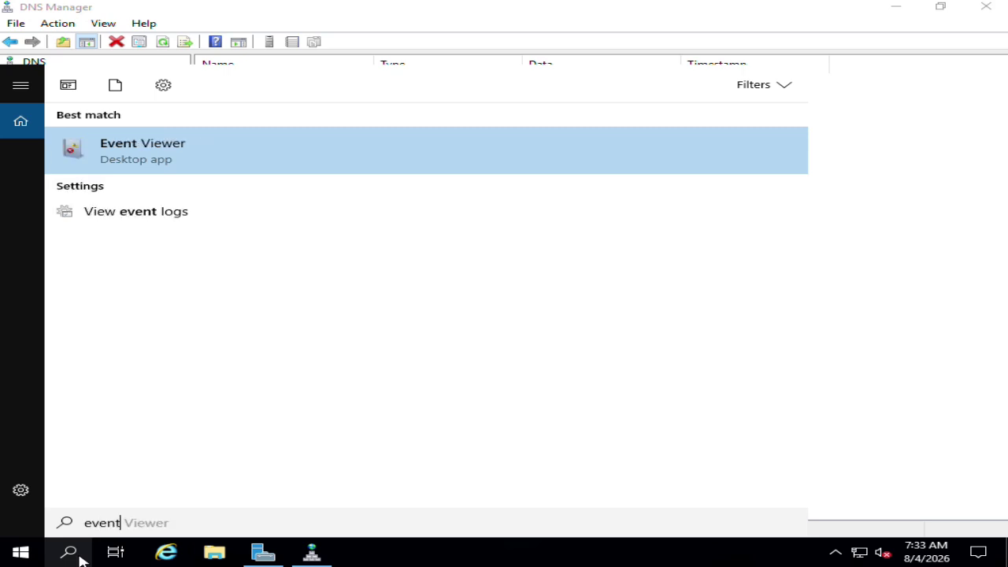
{"action": "left_click", "coordinate": [163, 155]}
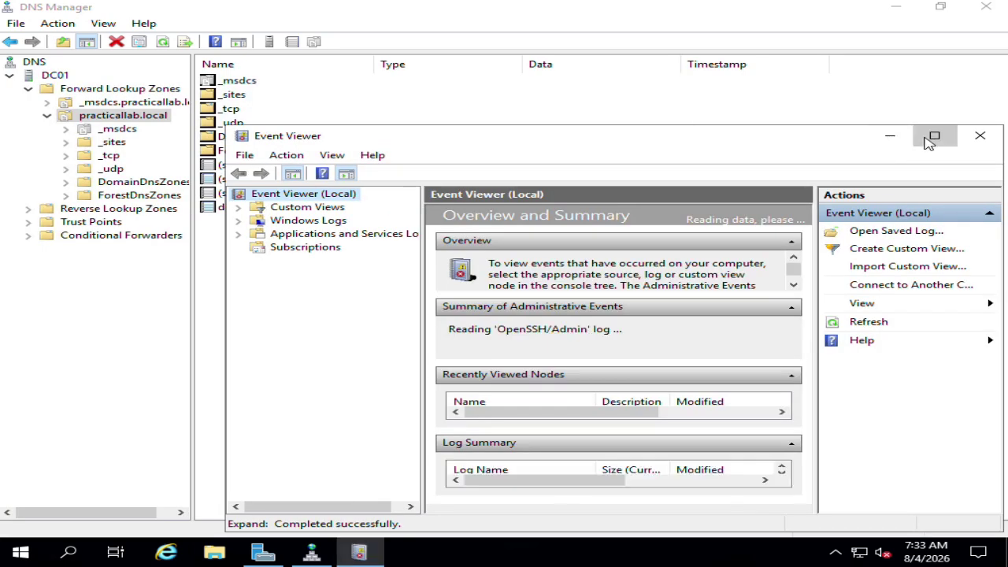
Step: Maximize Event Viewer and scroll through the System event 16977 description reporting minimum password length 7
{"action": "left_click", "coordinate": [935, 135]}
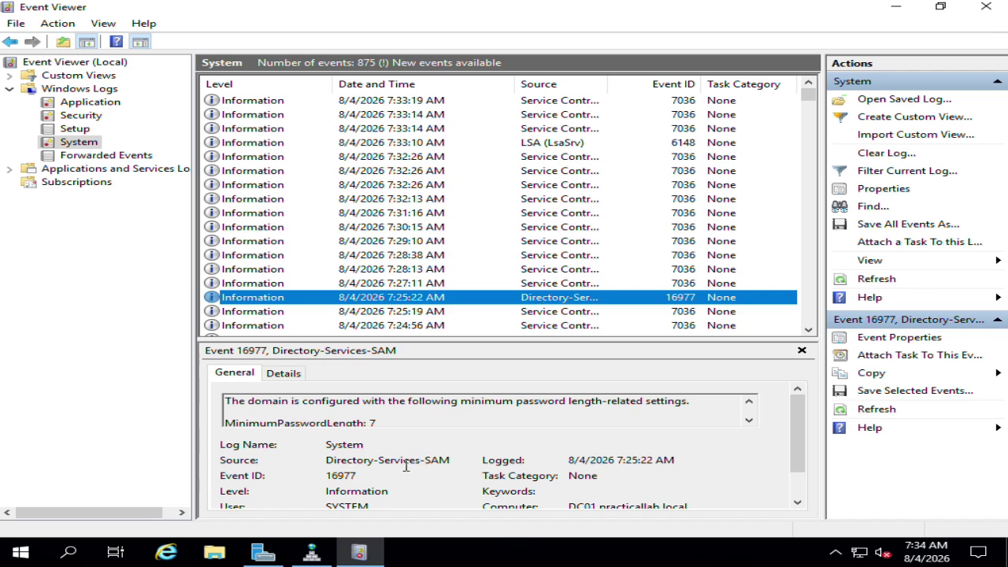
{"action": "scroll", "coordinate": [407, 469], "scroll_direction": "down", "scroll_amount": 1}
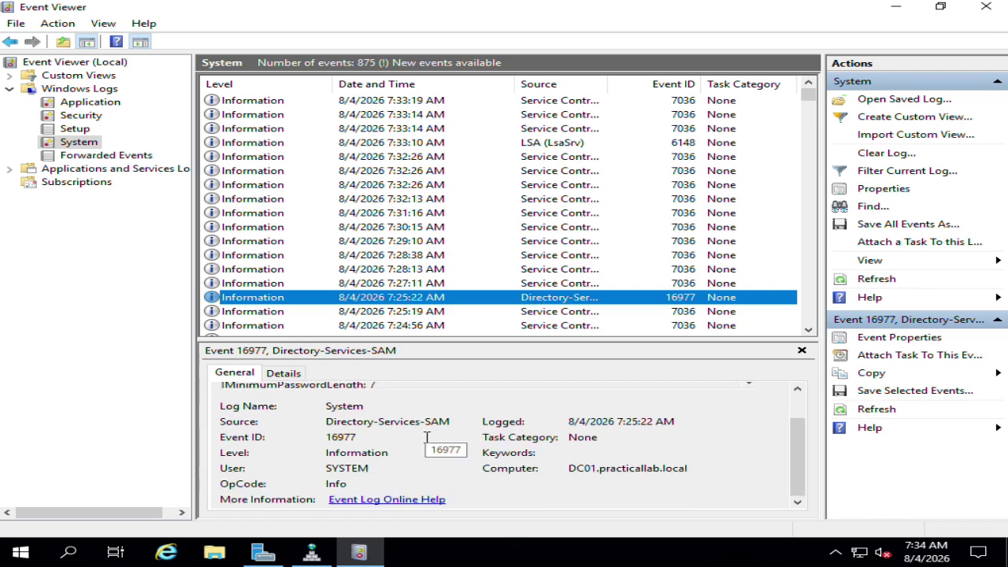
{"action": "scroll", "coordinate": [428, 408], "scroll_direction": "up", "scroll_amount": 1}
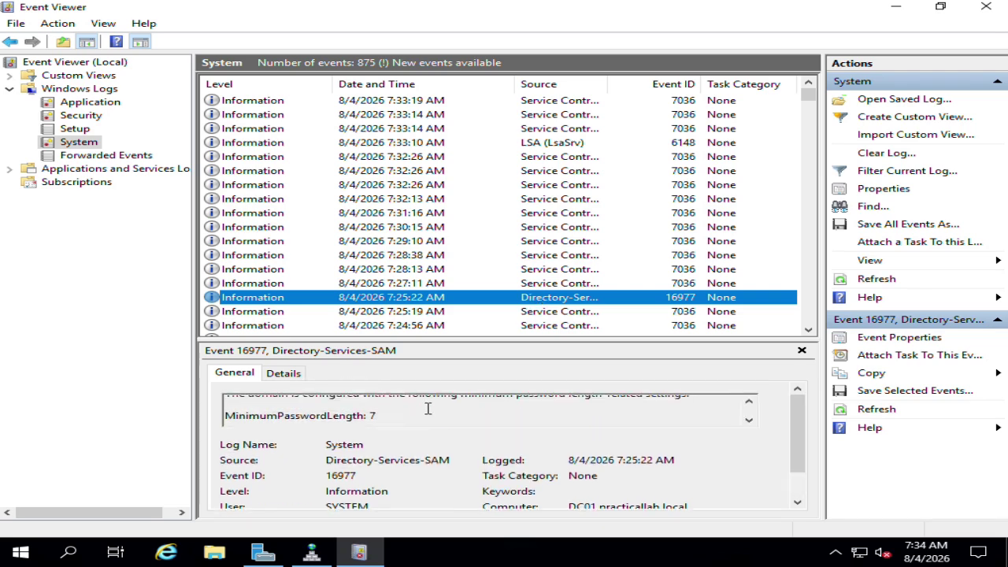
{"action": "scroll", "coordinate": [428, 408], "scroll_direction": "down", "scroll_amount": 1}
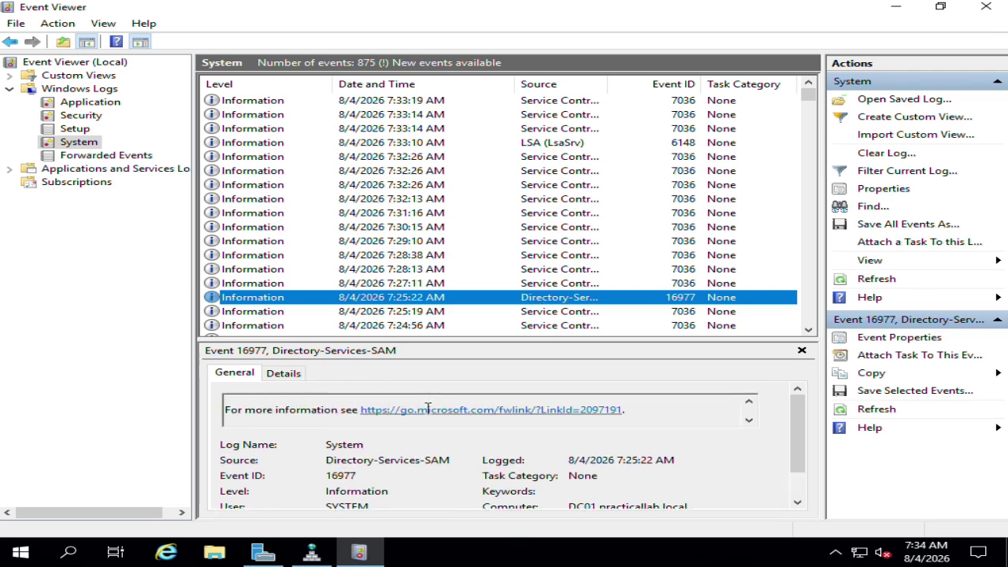